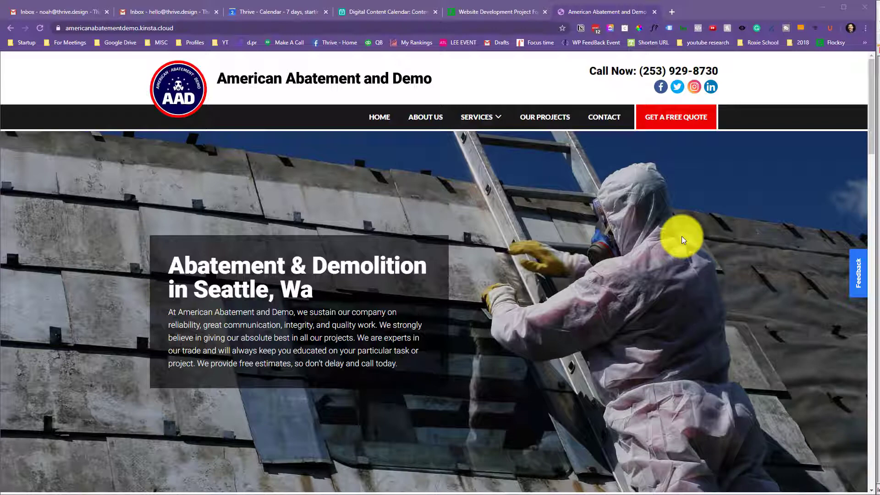
Scroll the homepage past services and asbestos health effects to the testimonials and footer
scroll(681, 236, "down", 10)
scroll(682, 238, "down", 9)
scroll(683, 239, "down", 12)
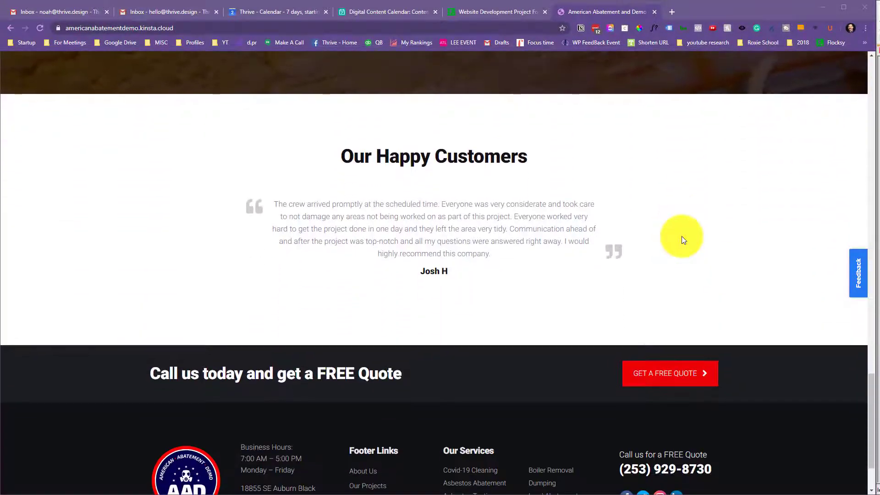
scroll(683, 237, "down", 2)
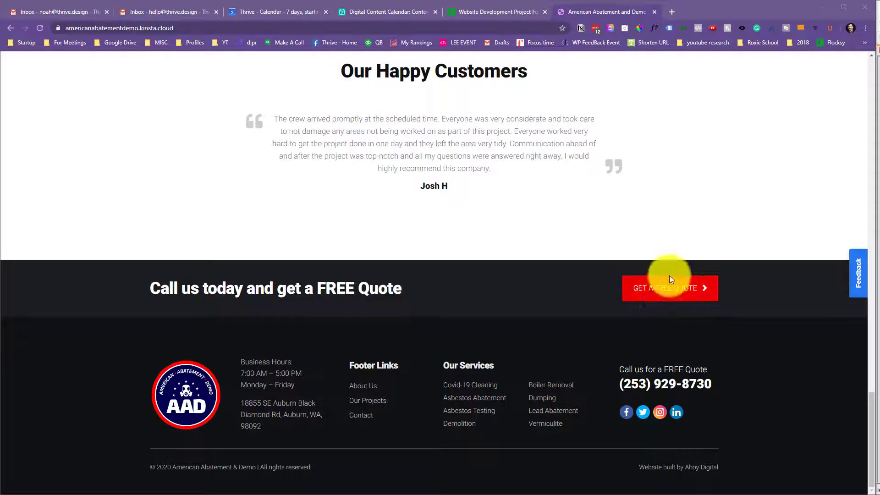
Start a feedback screenshot and pin 'Change Quote to Estimate' near the free quote button
left_click(859, 279)
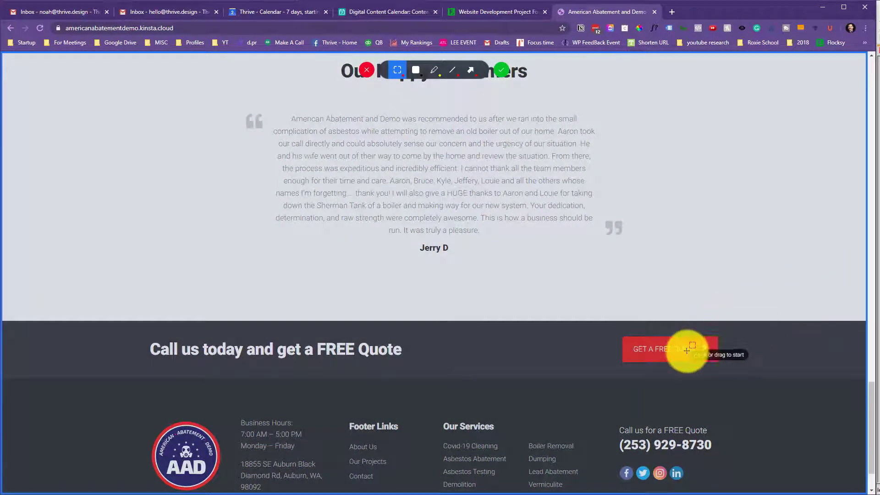
left_click(684, 351)
type("C")
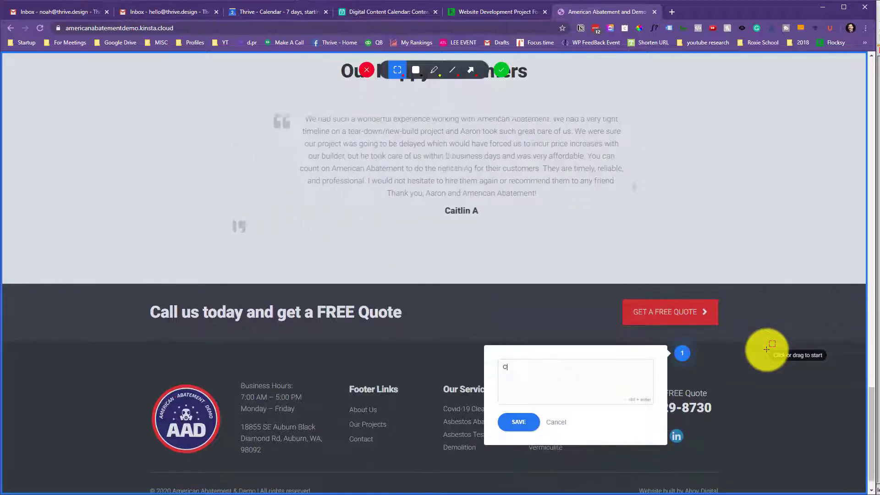
type("hange Quote ")
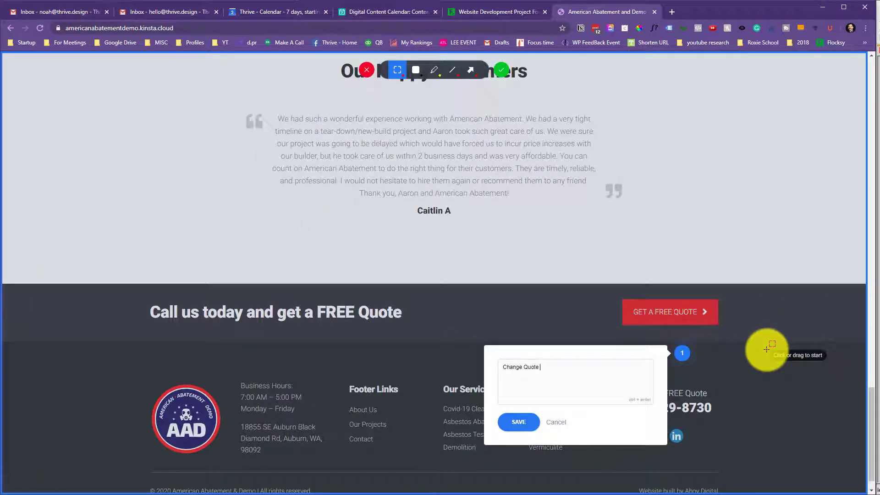
type("to Estimate")
left_click(516, 458)
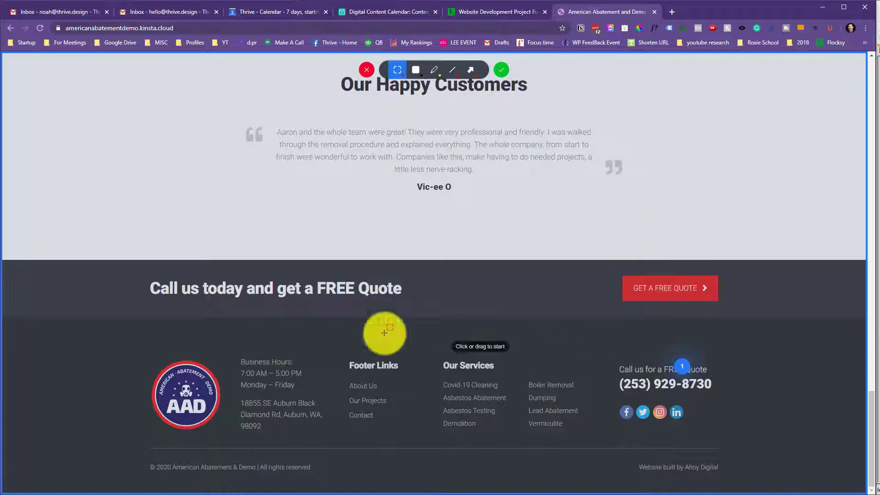
Pin 'Make logo bigger' on the AAD logo and attach the annotated screenshot
left_click(182, 399)
type("Make")
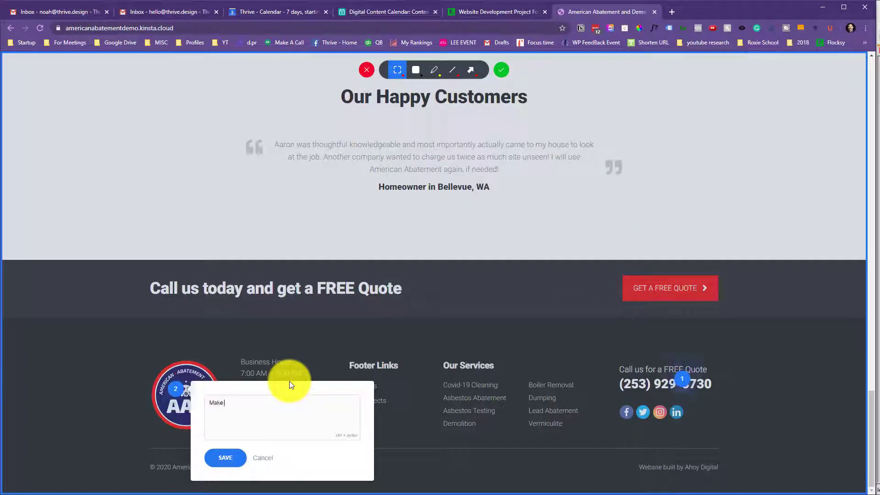
type(" logo bigger")
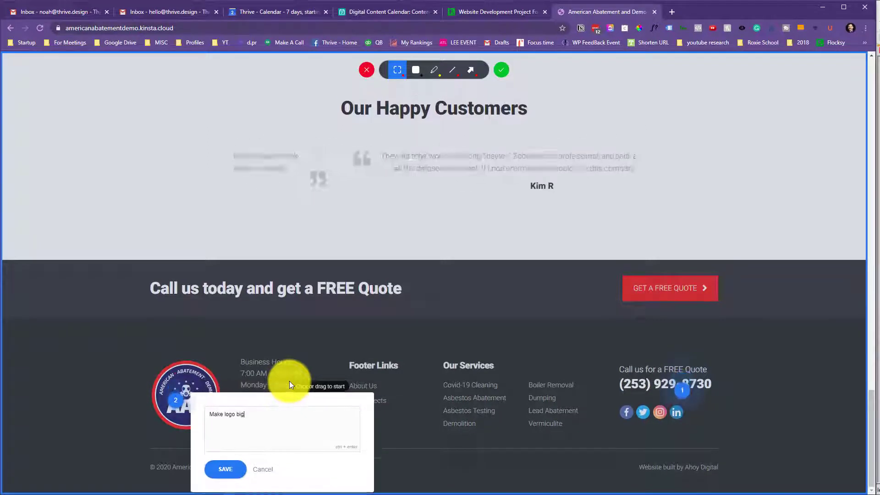
left_click(228, 471)
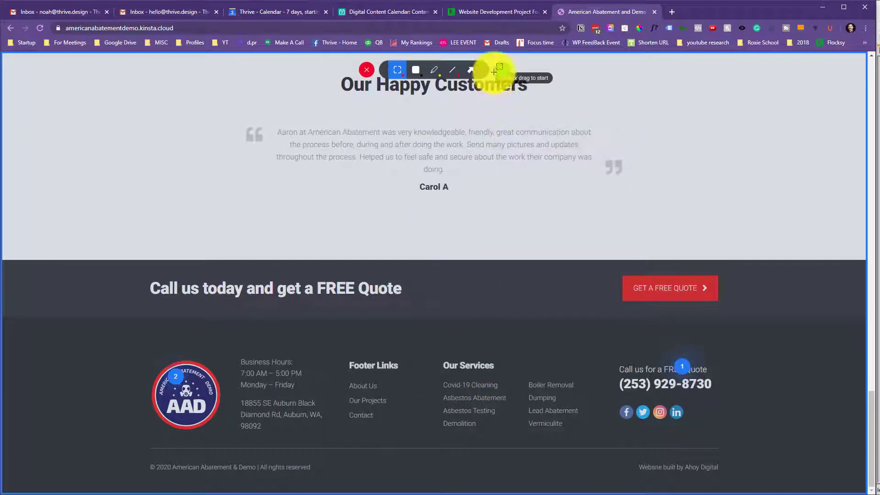
left_click(499, 69)
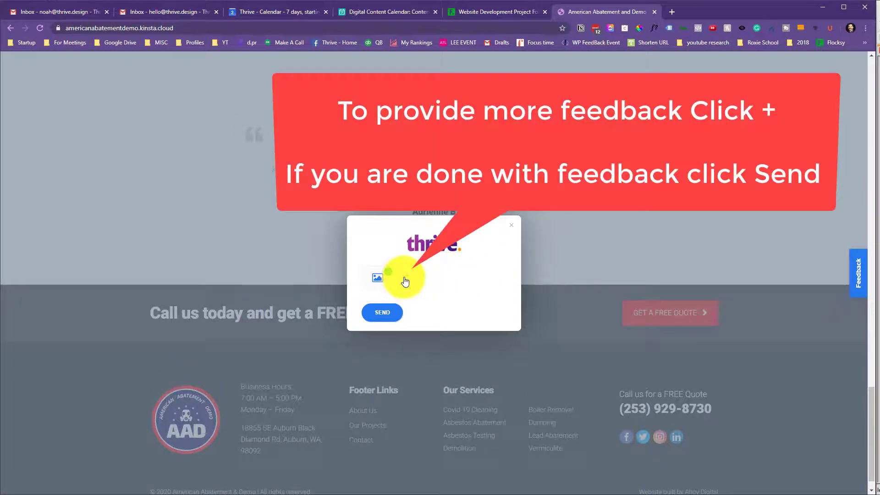
left_click(405, 282)
Pin 'Swap out for image concrete2' on the Asbestos Abatement tile
scroll(509, 236, "up", 7)
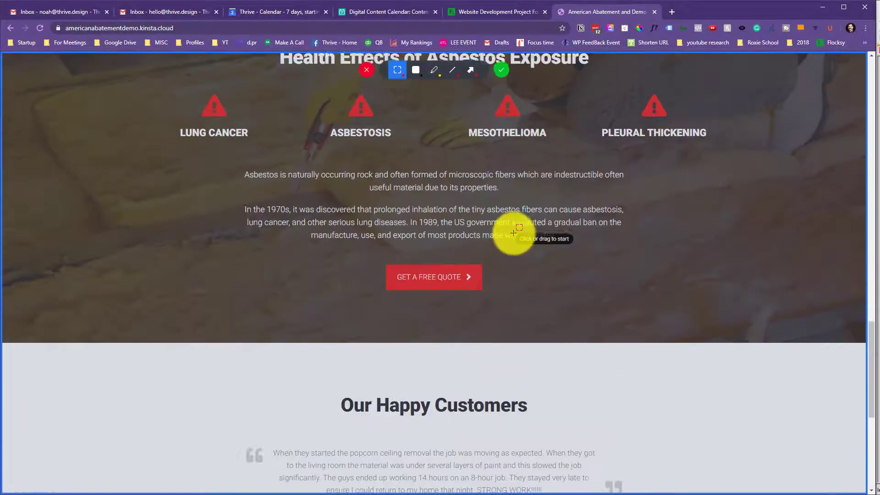
scroll(513, 233, "up", 10)
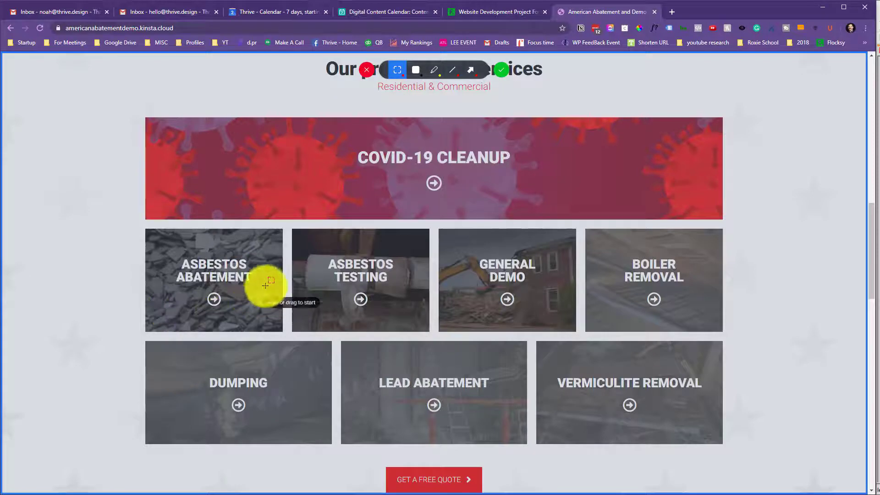
left_click(249, 305)
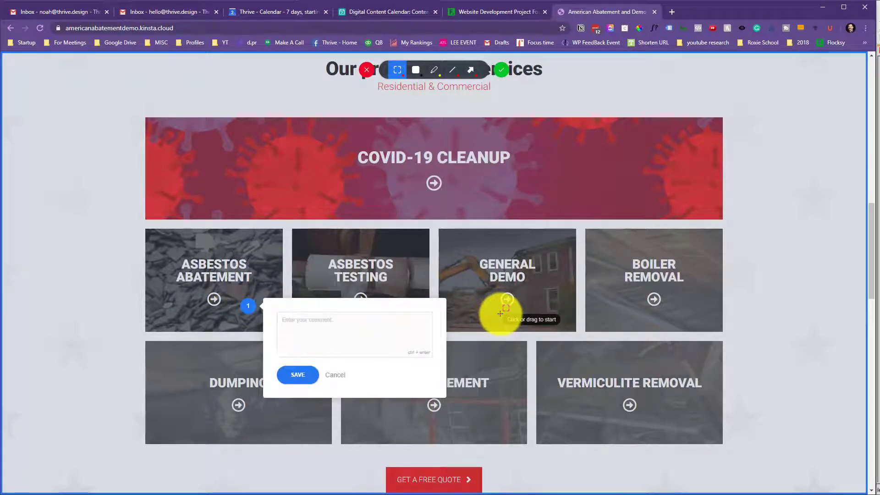
type("Swap out for")
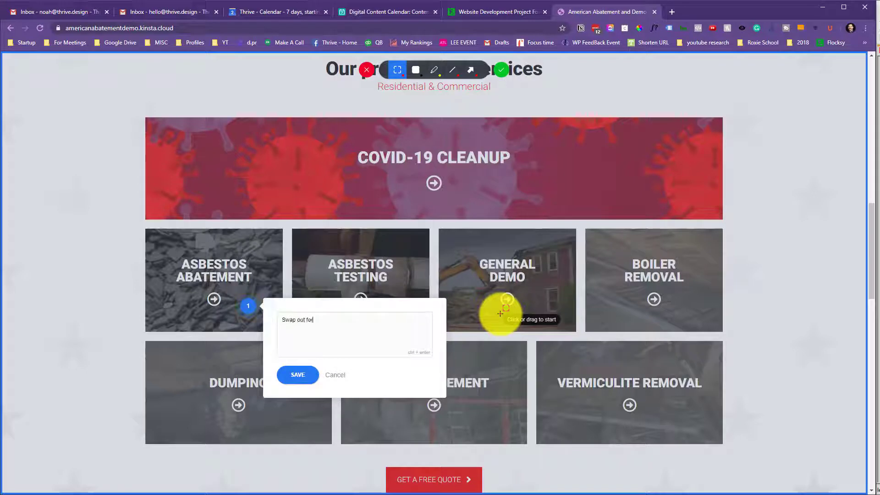
type(" image concrete2.jpg")
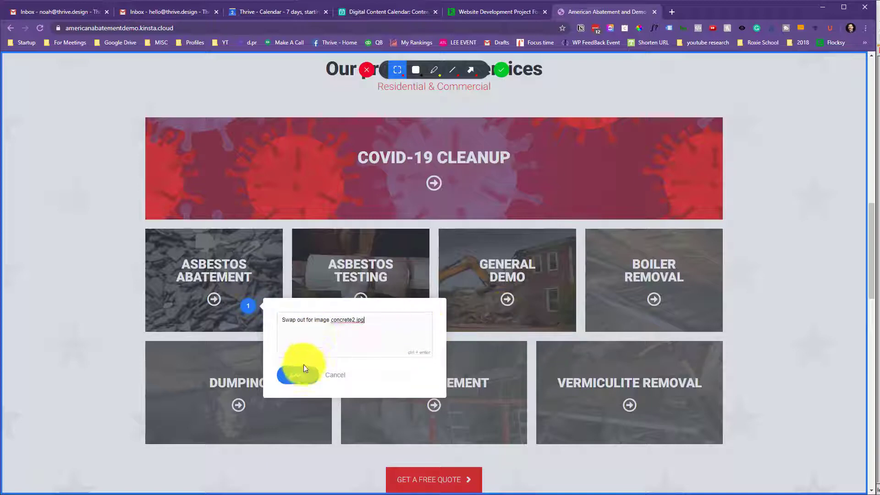
left_click(298, 374)
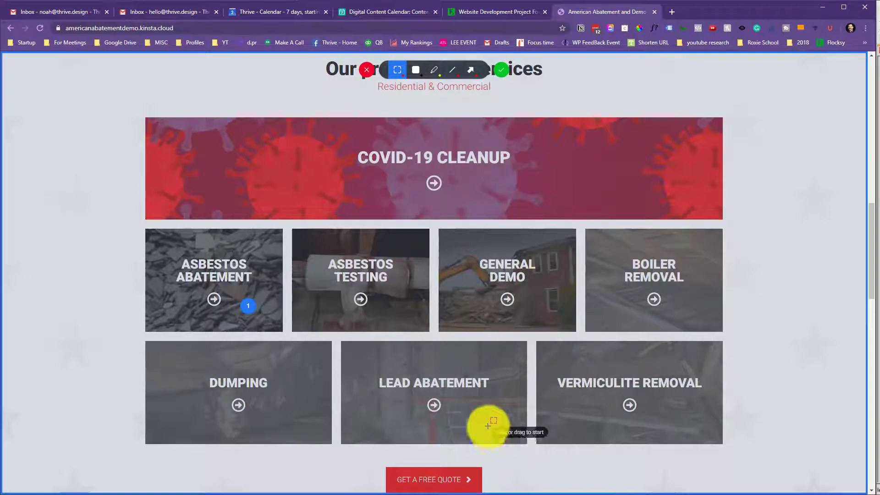
Pin 'Swap for depositphoto id 123567' on the Lead Abatement tile and finish the screenshot
left_click(464, 414)
type("Swap for de")
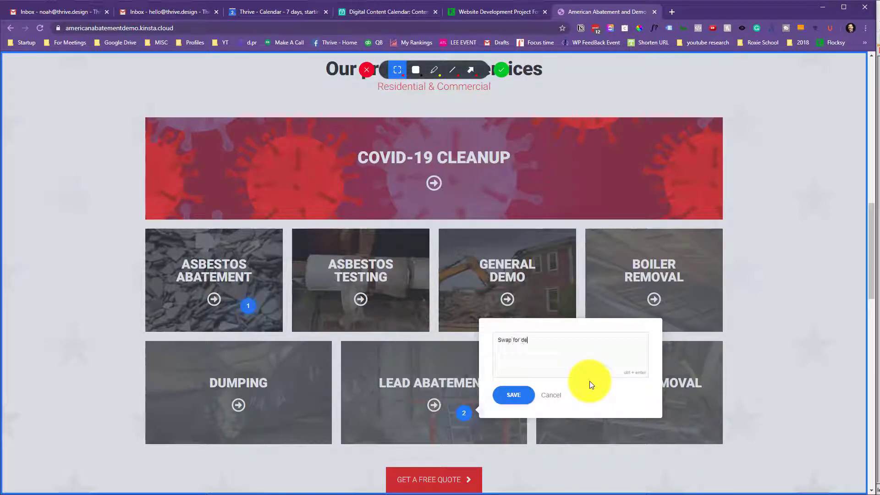
type("positphoto ")
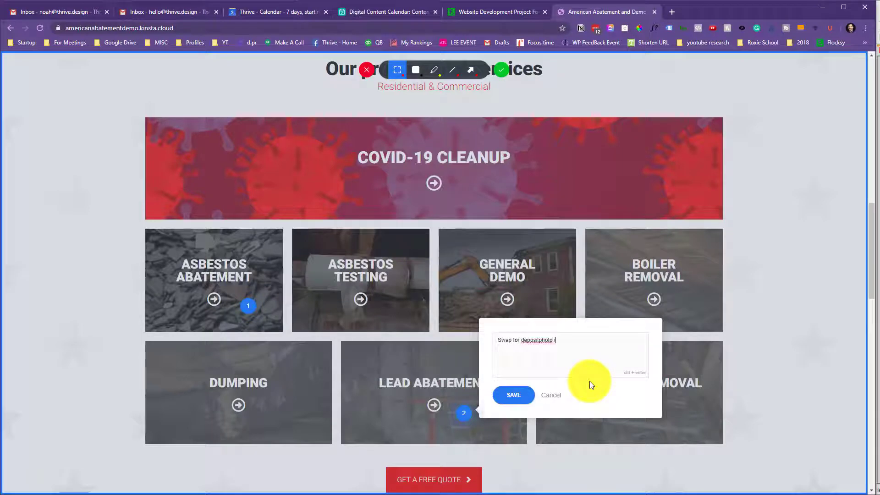
type("id 123567")
left_click(514, 395)
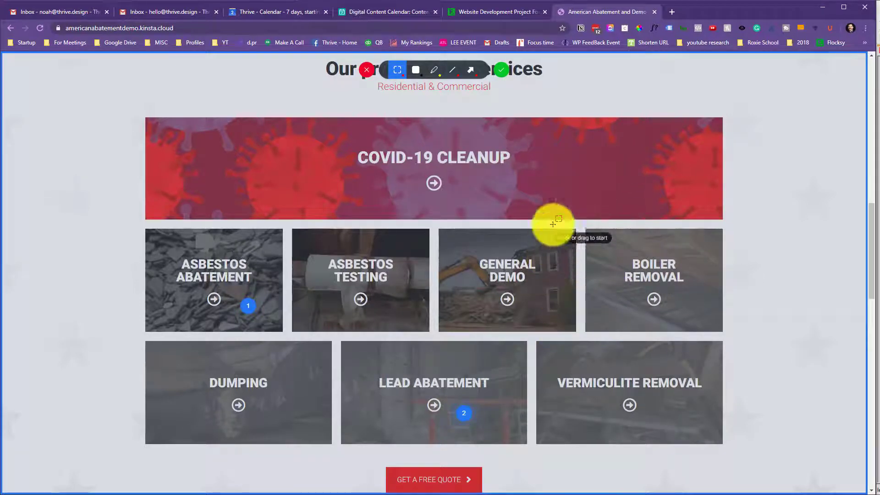
left_click(502, 70)
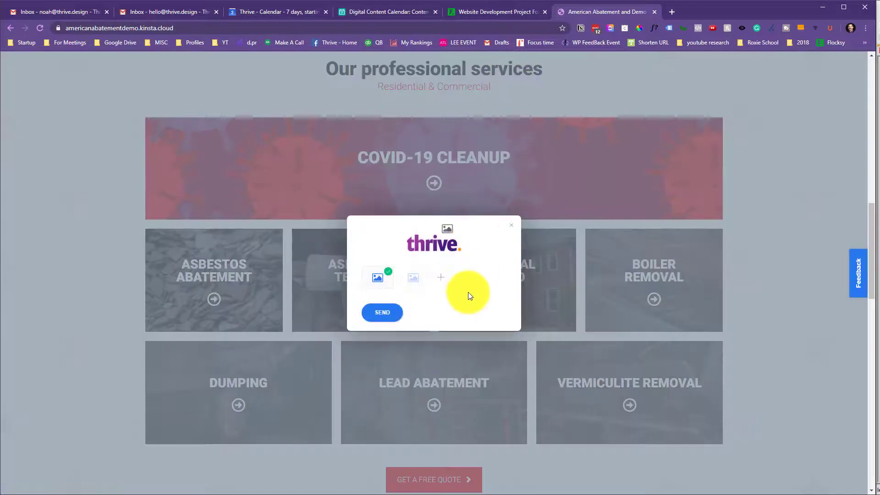
Add a hero banner screenshot with 'Swap with depositphoto ID 2408567' pinned on the worker
left_click(443, 282)
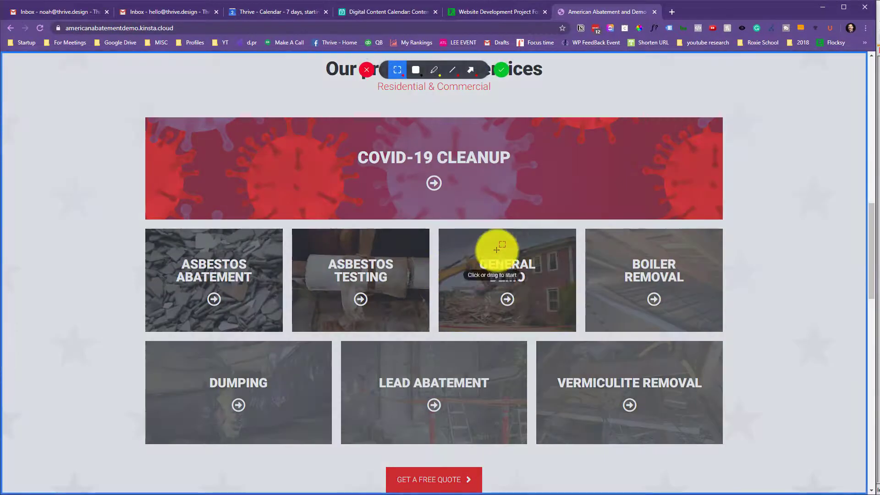
scroll(546, 229, "up", 7)
scroll(546, 227, "up", 8)
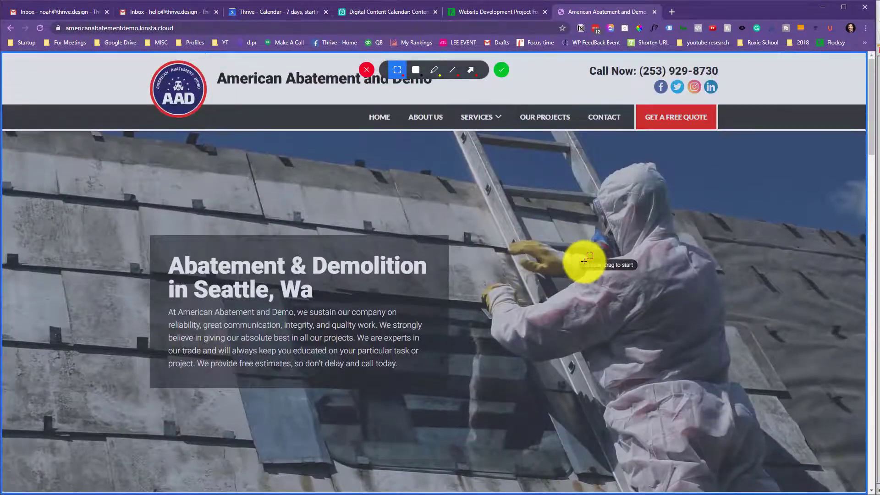
left_click(601, 194)
type("Swap")
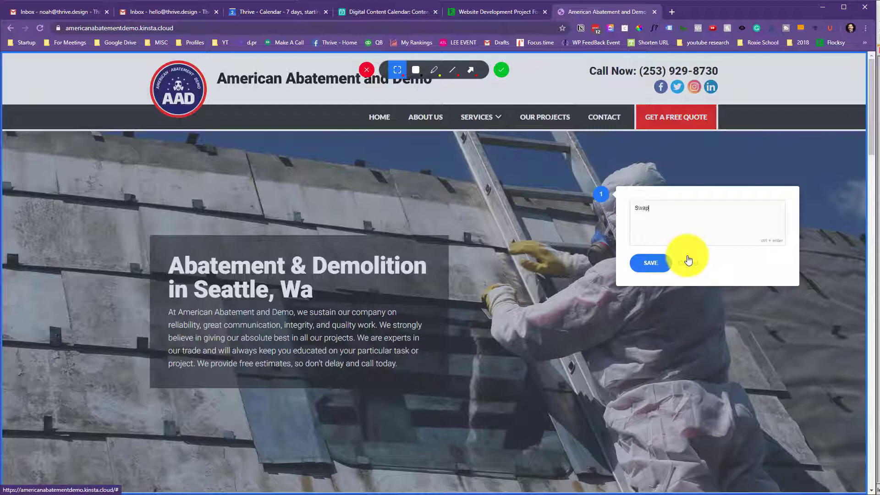
type(" with deposit")
type("photo ID 2408567")
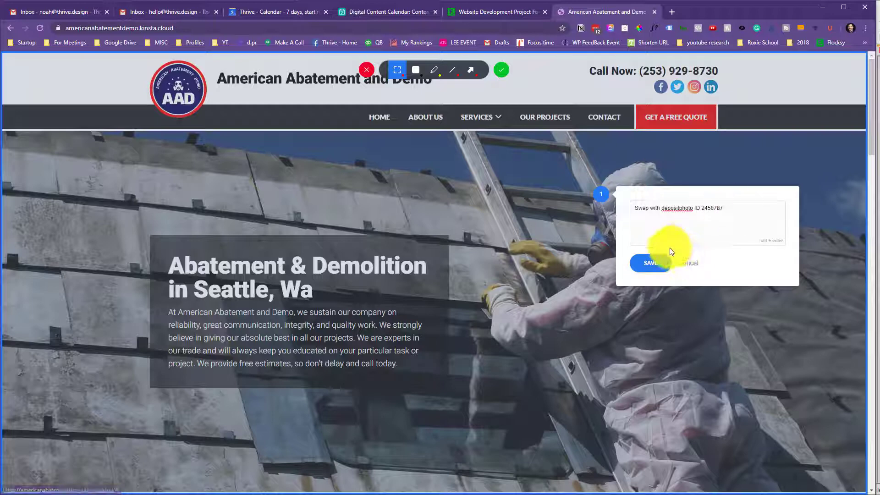
left_click(646, 262)
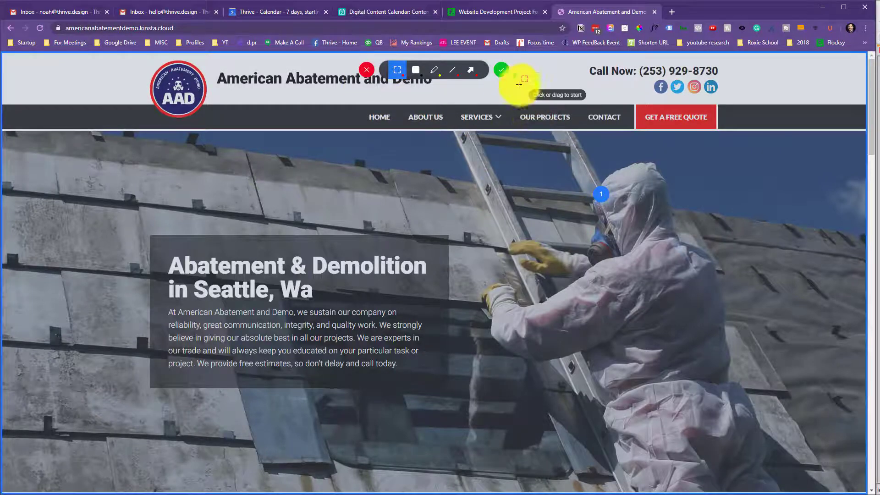
left_click(502, 74)
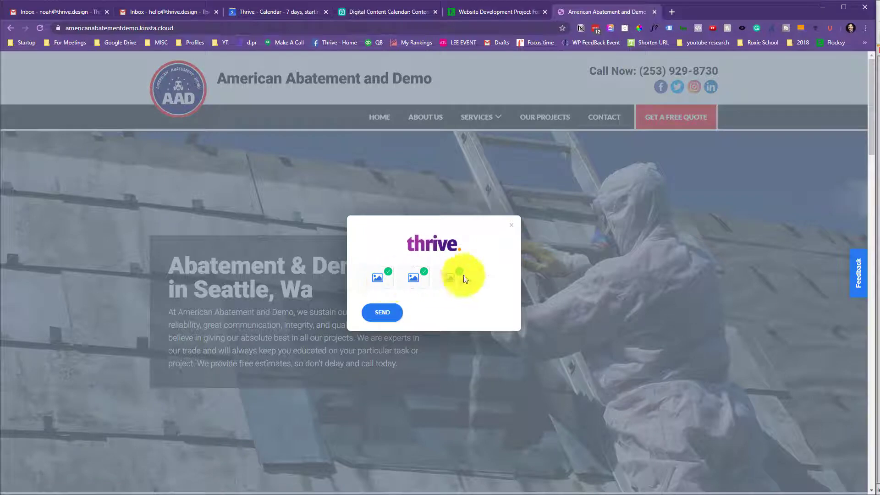
Send the collected feedback screenshots, then begin a new annotated screenshot
left_click(384, 310)
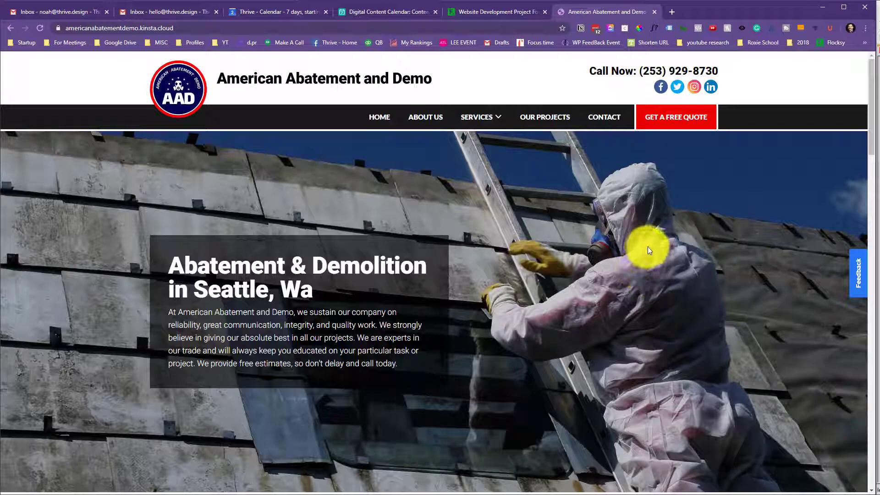
left_click(858, 270)
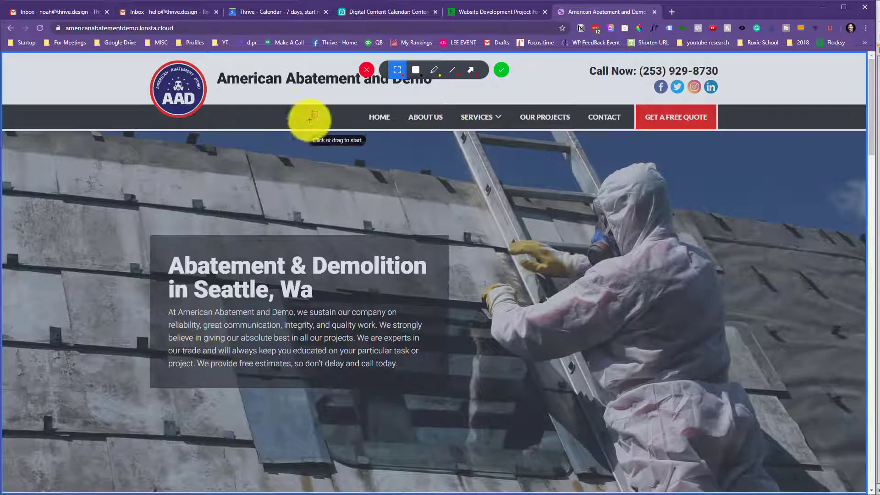
Pin on the site title 'break wording into 2 lines: American Abatement' / '& Demo'
left_click(298, 83)
type("break ")
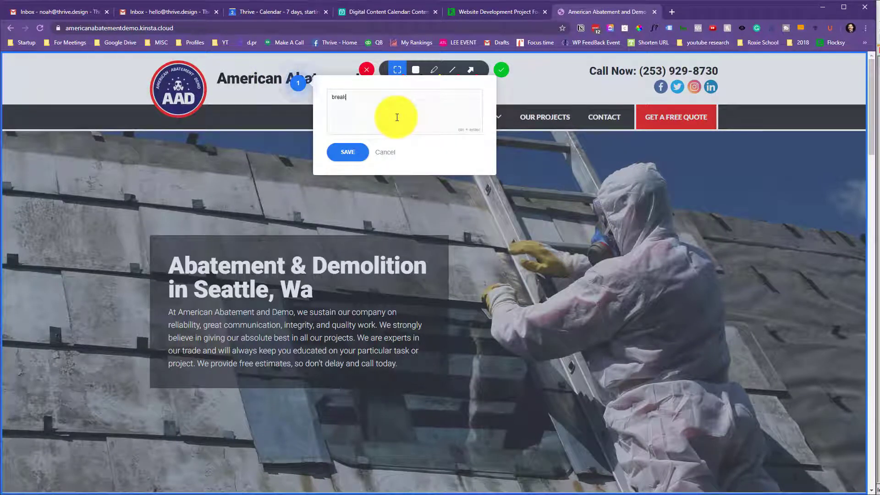
type("wording int")
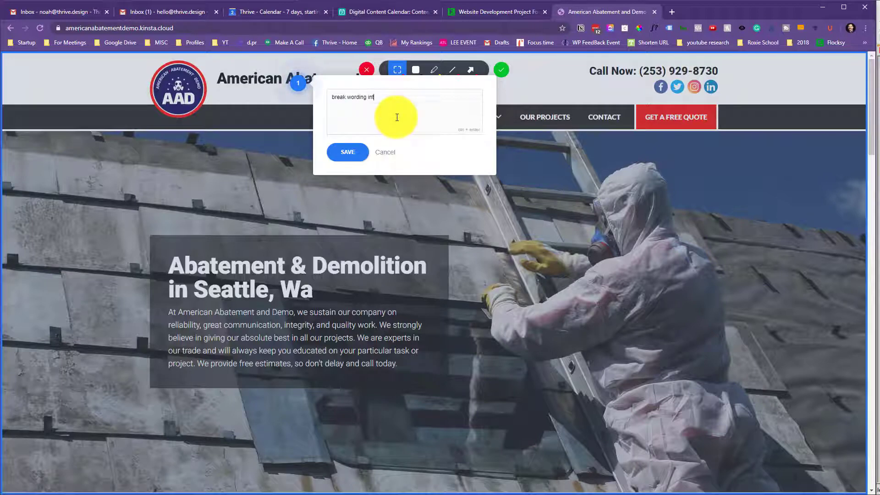
type("to")
key("BackSpace")
key("BackSpace")
key("BackSpace")
type("o 2 lines:  American Abatement")
key("Return")
type("& Demo")
left_click(347, 154)
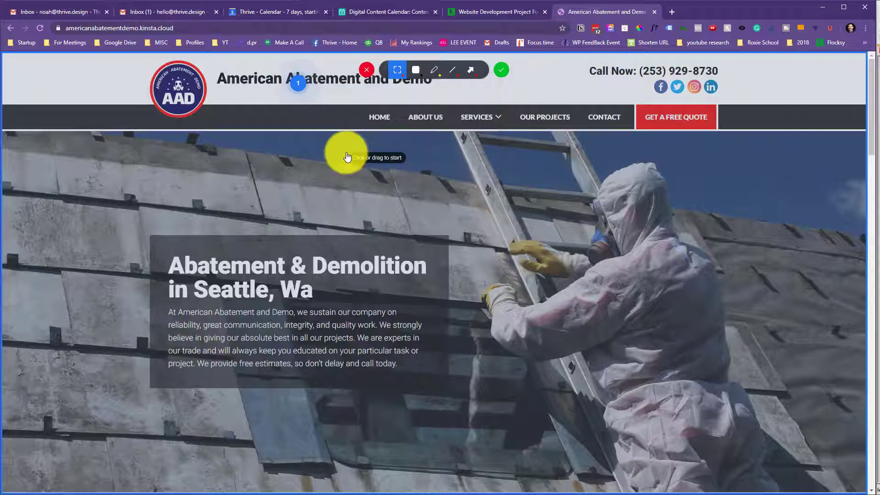
Finish the site-title screenshot and send it, reaching 'Thanks for the feedback!'
left_click(502, 70)
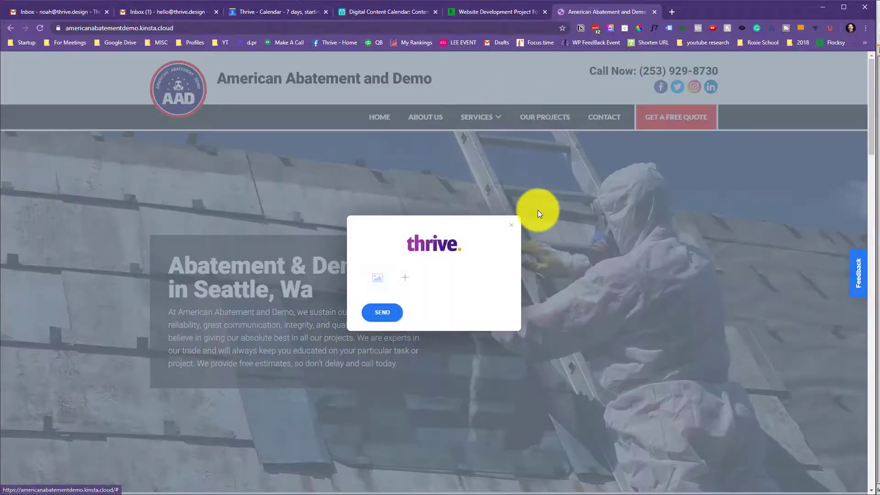
left_click(389, 323)
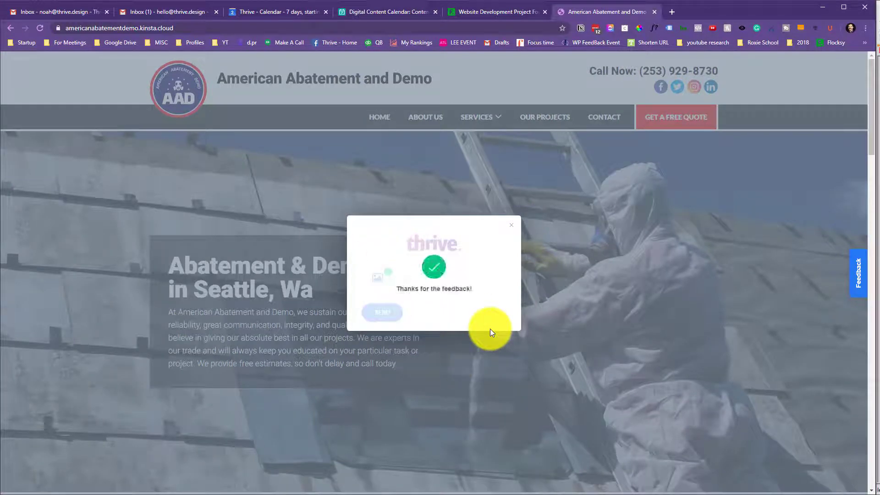